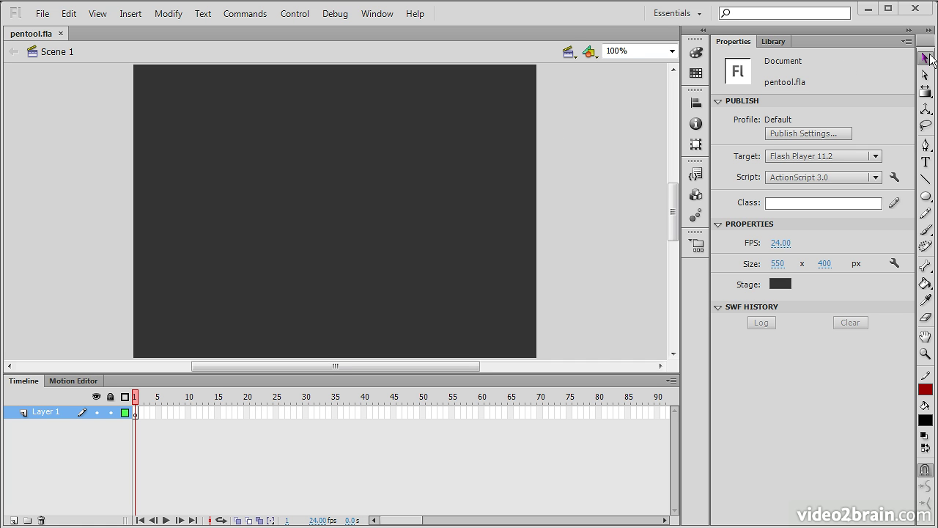
- Set up the Pen tool with a white, 10-point, Solid stroke
left_click(925, 147)
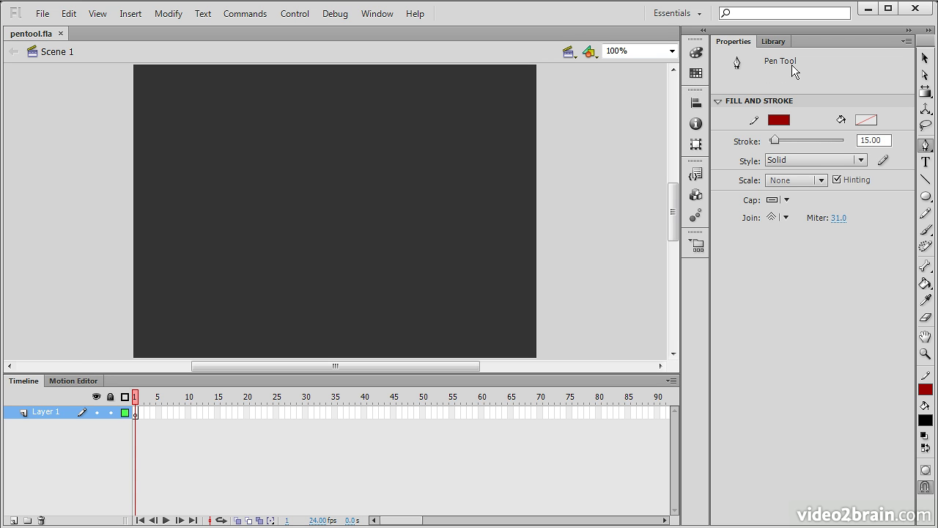
left_click(781, 120)
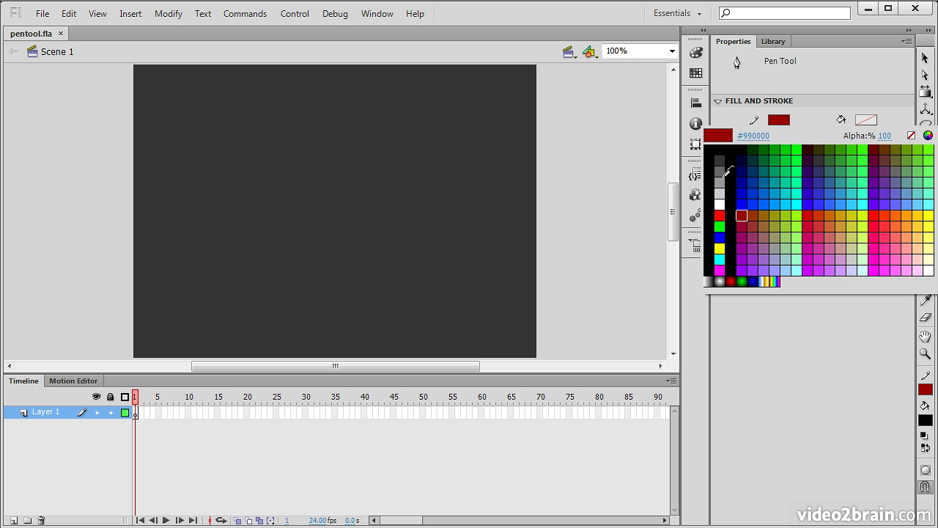
left_click(720, 204)
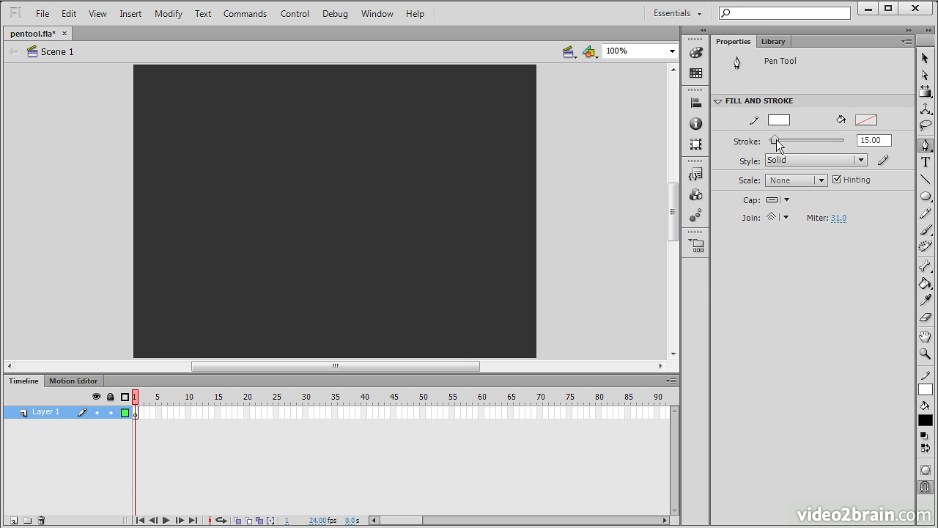
double_click(865, 140)
type("10")
left_click(827, 264)
left_click(861, 160)
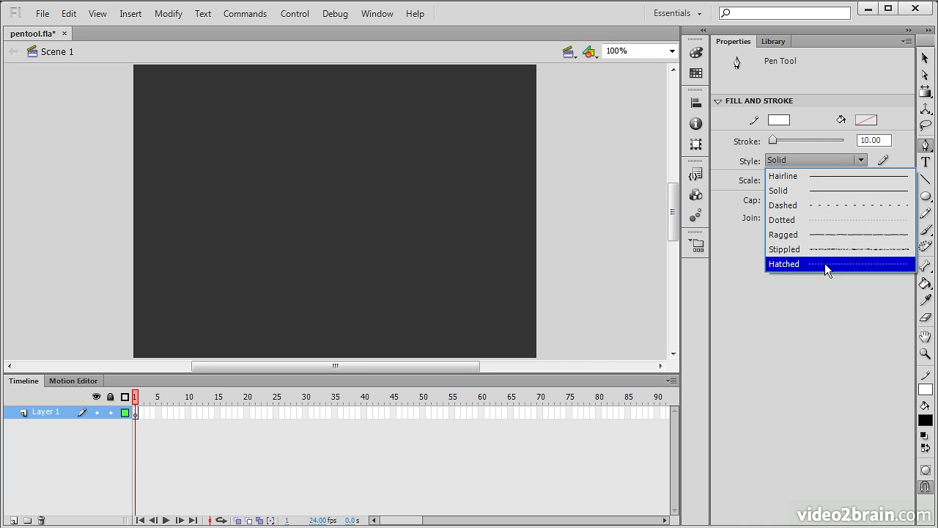
left_click(797, 308)
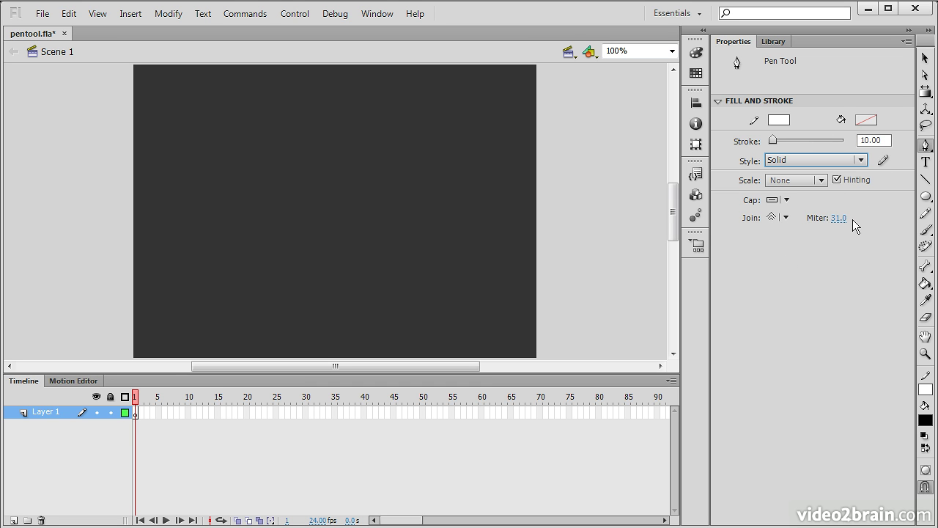
- Draw a wave from left to right: three sharp corner crests, curved troughs and a curved tail
left_click(206, 159)
left_click_drag(273, 122, 274, 94)
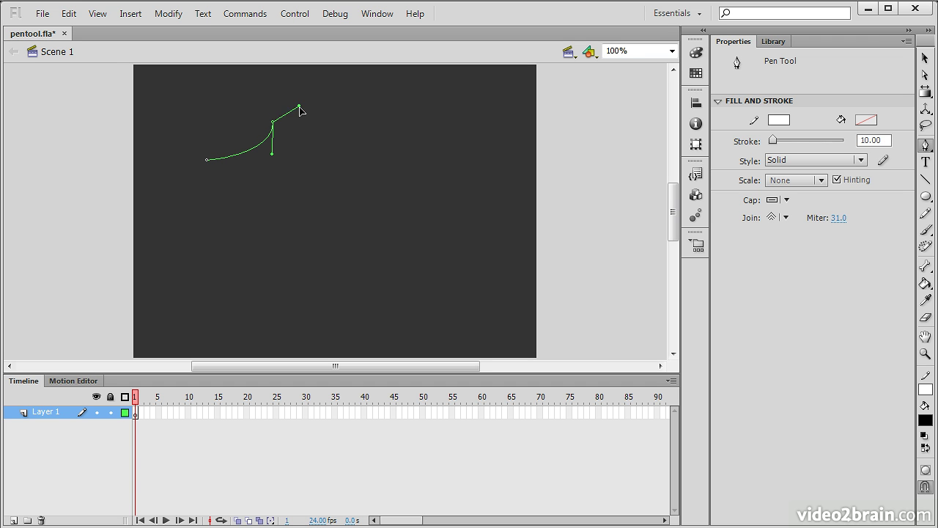
left_click(291, 144, "ctrl")
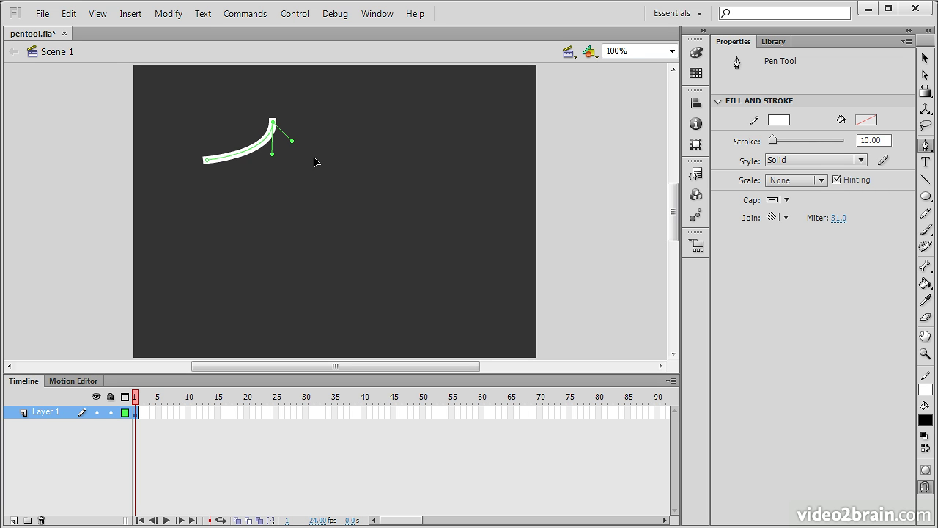
left_click_drag(314, 158, 341, 182)
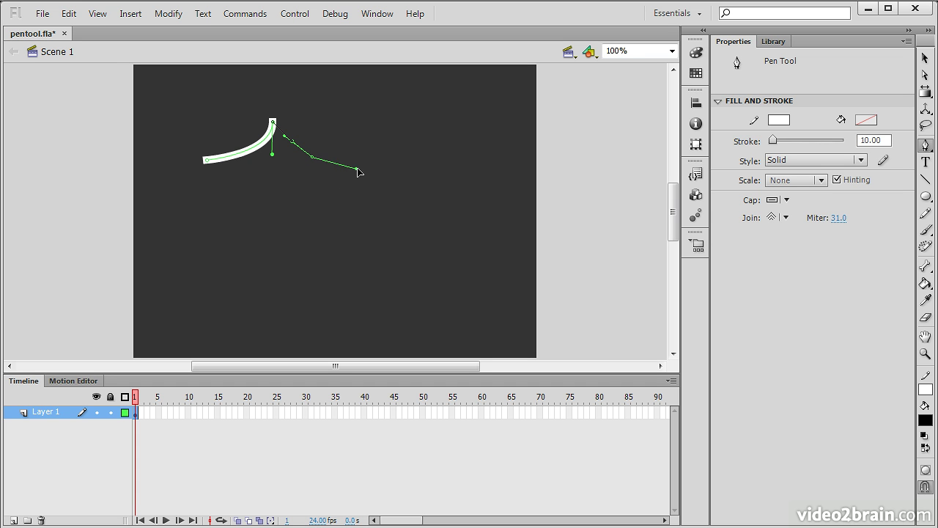
left_click(325, 141)
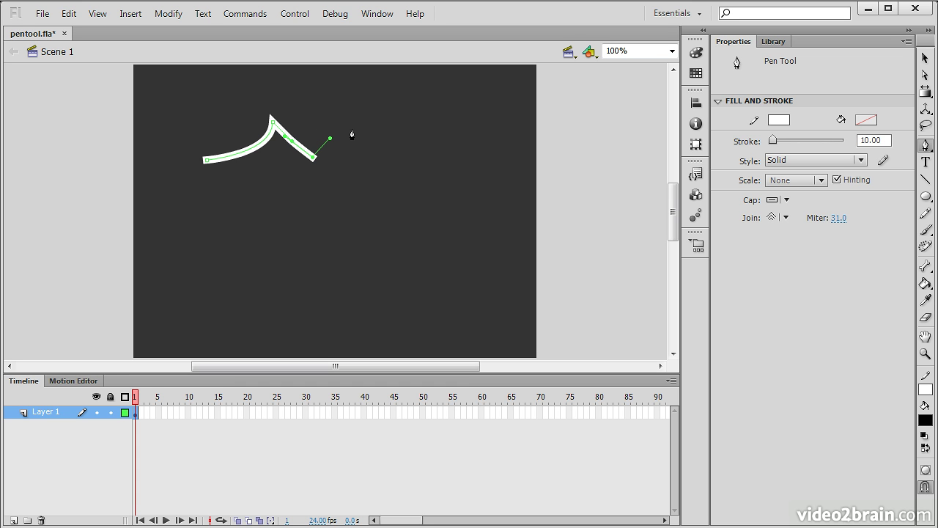
left_click_drag(362, 124, 396, 110)
left_click(372, 141)
mouse_move(415, 164)
left_mouse_down()
mouse_move(449, 161)
mouse_move(430, 144)
mouse_move(487, 102)
mouse_move(478, 144)
left_mouse_up()
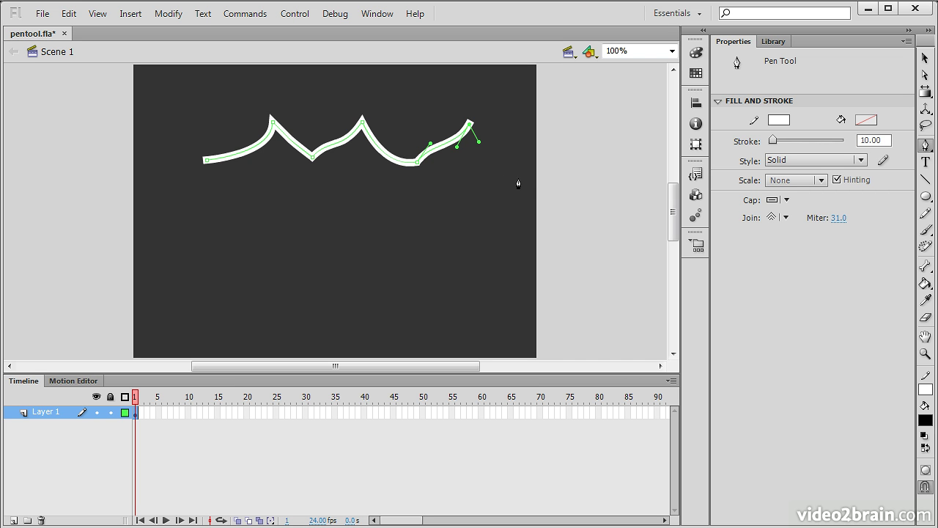
left_click_drag(529, 170, 580, 171)
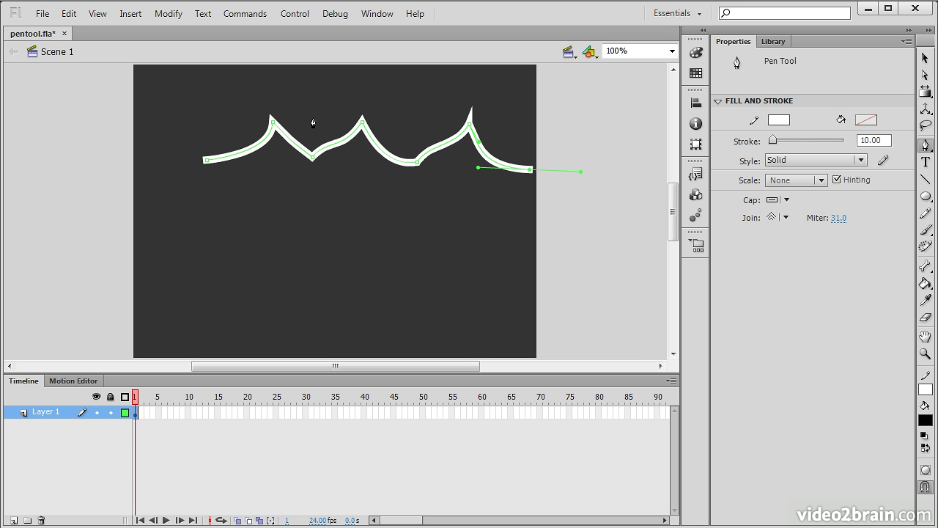
- Finish the path, select the whole wave stroke and zoom the stage to 200%
left_click(925, 57)
left_click_drag(574, 209, 192, 107)
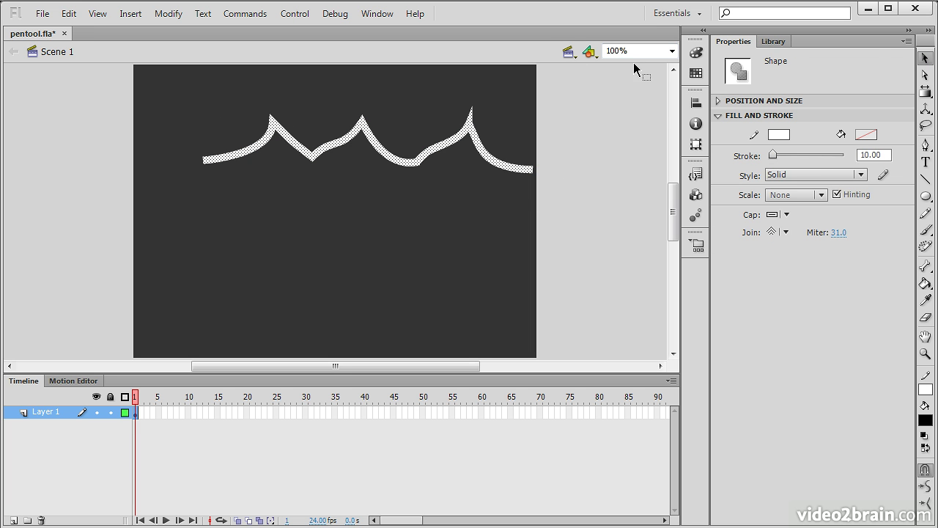
left_click(671, 50)
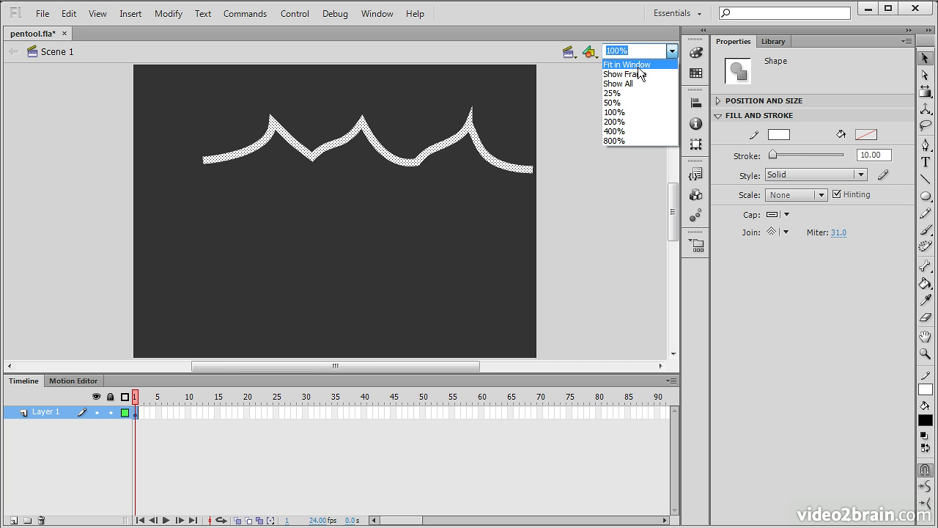
left_click(614, 131)
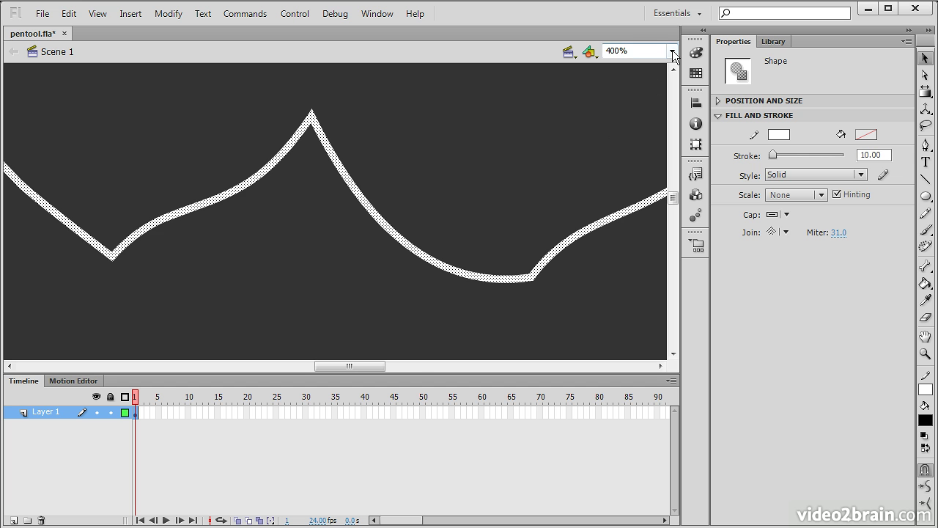
left_click(671, 50)
left_click(616, 121)
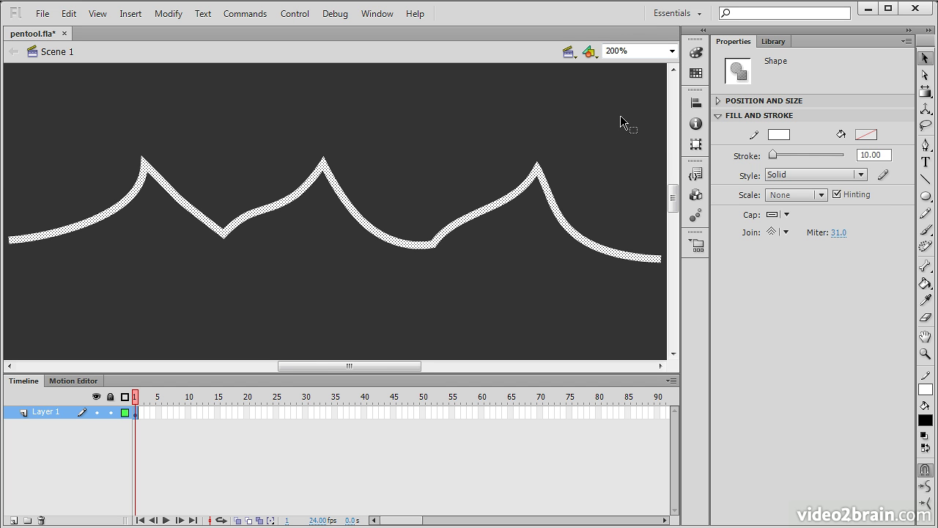
- Deselect the wave, select the segment after the first crest, then deselect it
left_click(456, 136)
left_click(156, 175)
left_click(128, 249)
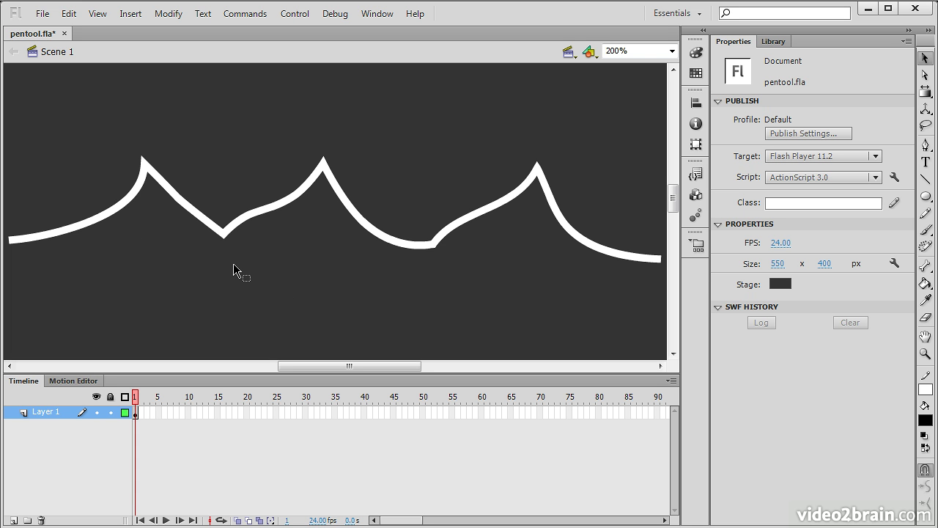
- With the Subselection tool, drag Bezier handles at the dips and right end to reshape the curves
left_click(926, 76)
left_click(239, 223)
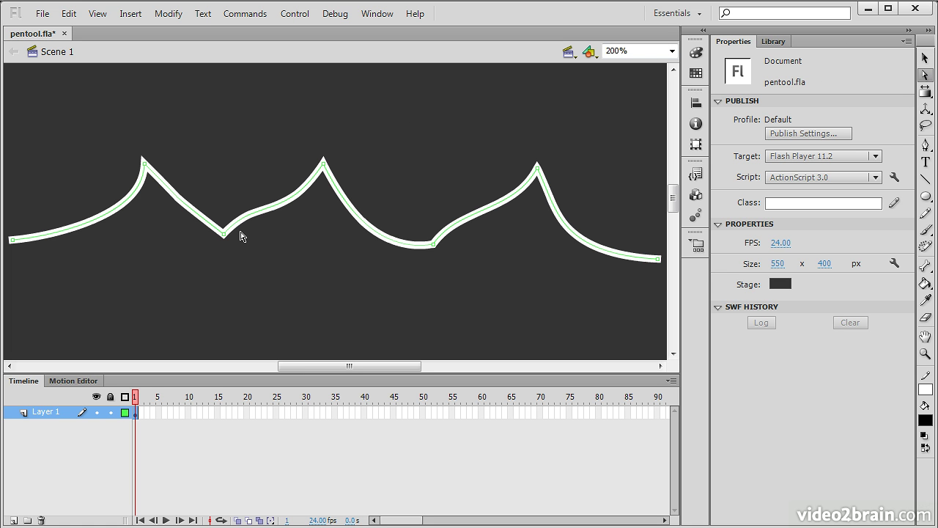
left_click(225, 235)
mouse_move(259, 197)
left_mouse_down()
mouse_move(255, 219)
mouse_move(293, 208)
left_mouse_up()
left_click_drag(374, 253, 375, 239)
left_click_drag(462, 207, 474, 220)
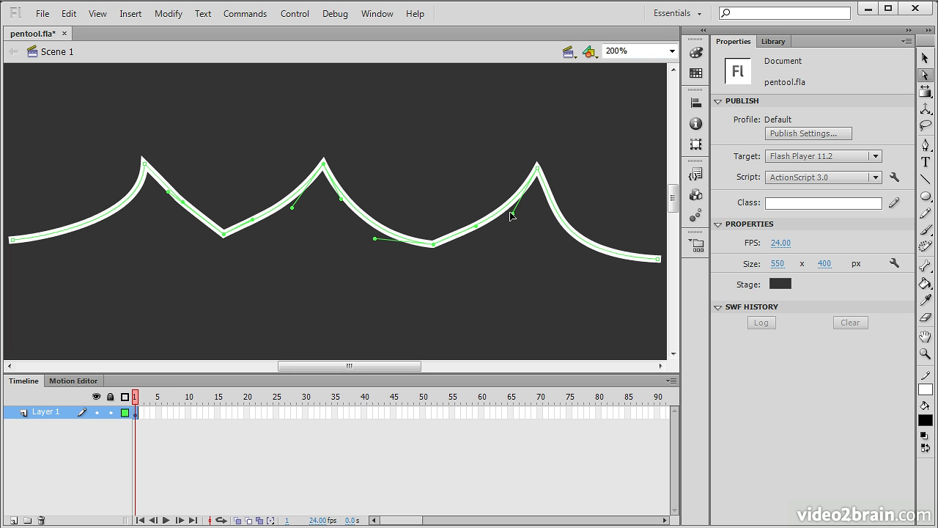
left_click_drag(511, 213, 505, 213)
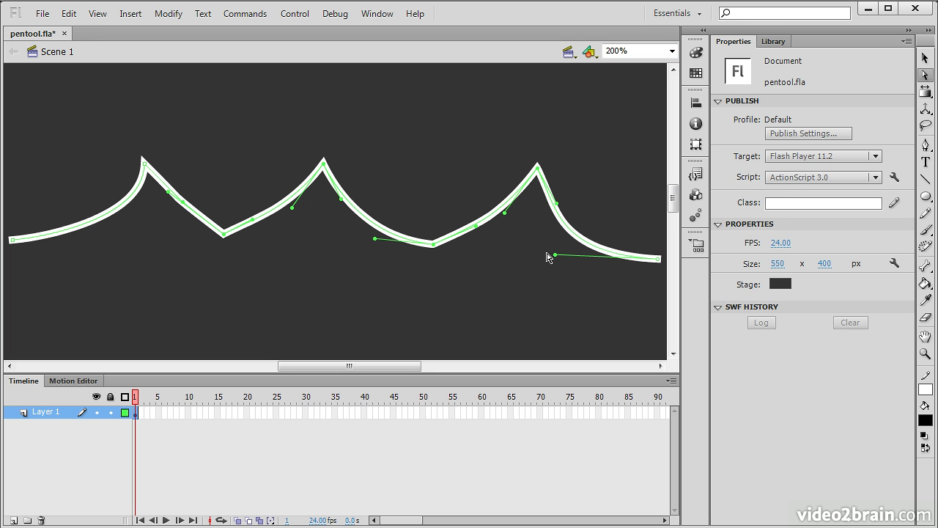
mouse_move(555, 258)
left_mouse_down()
mouse_move(560, 243)
mouse_move(559, 250)
left_mouse_up()
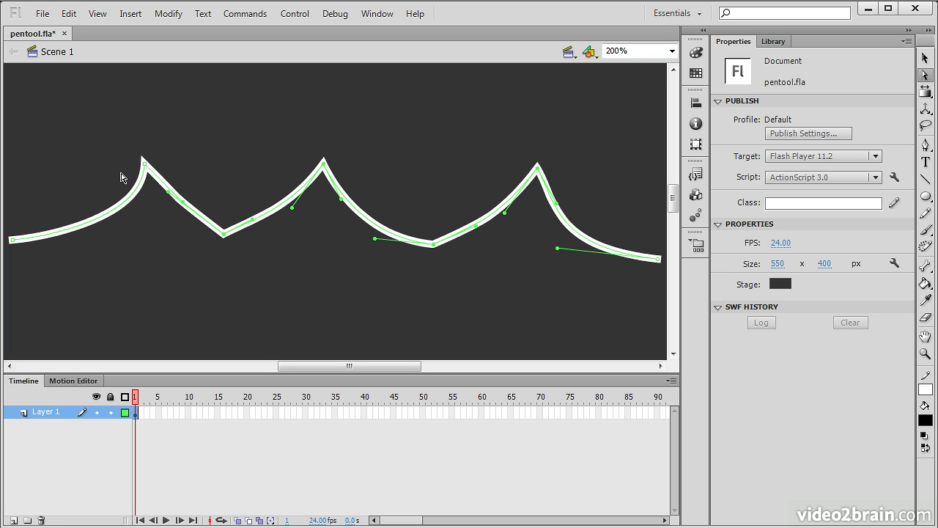
left_click_drag(168, 193, 104, 238)
left_click(201, 340)
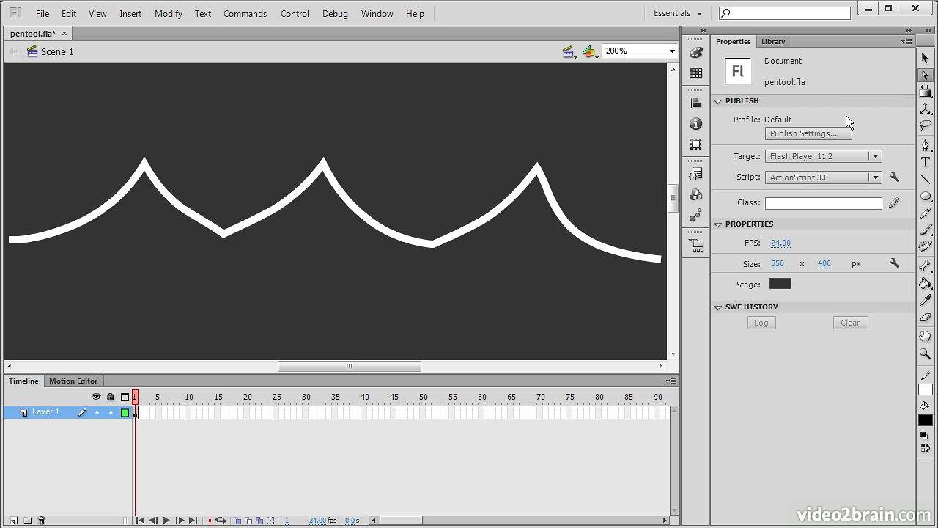
- Add five anchor points along the wave and bend the segment after the first crest
left_click(925, 147)
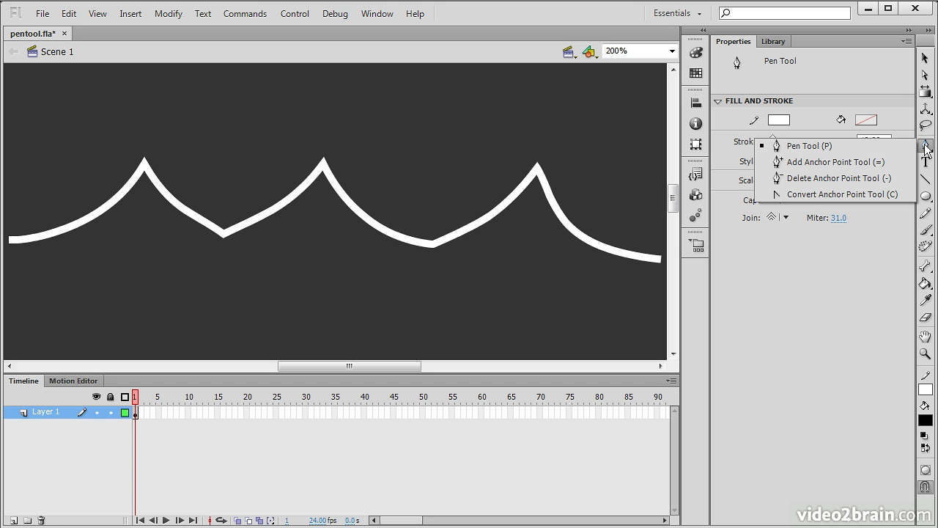
left_click(835, 162)
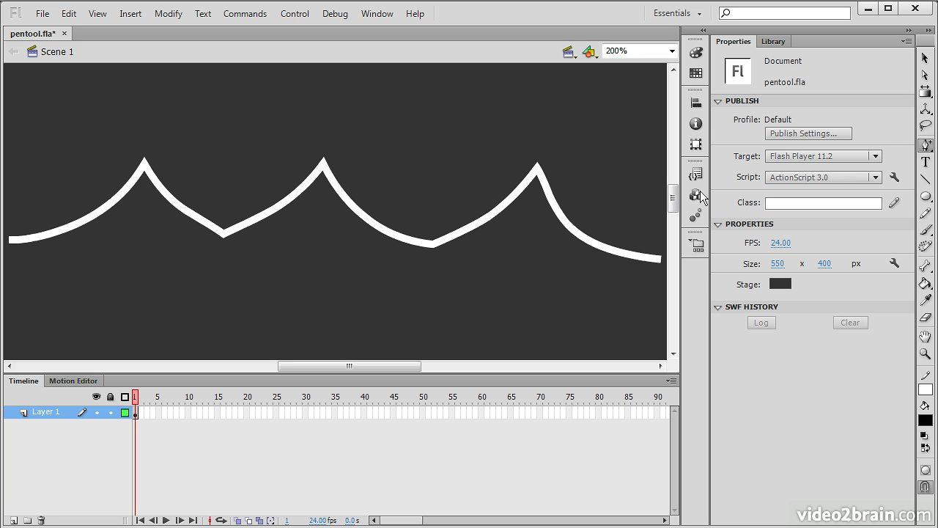
left_click(587, 243)
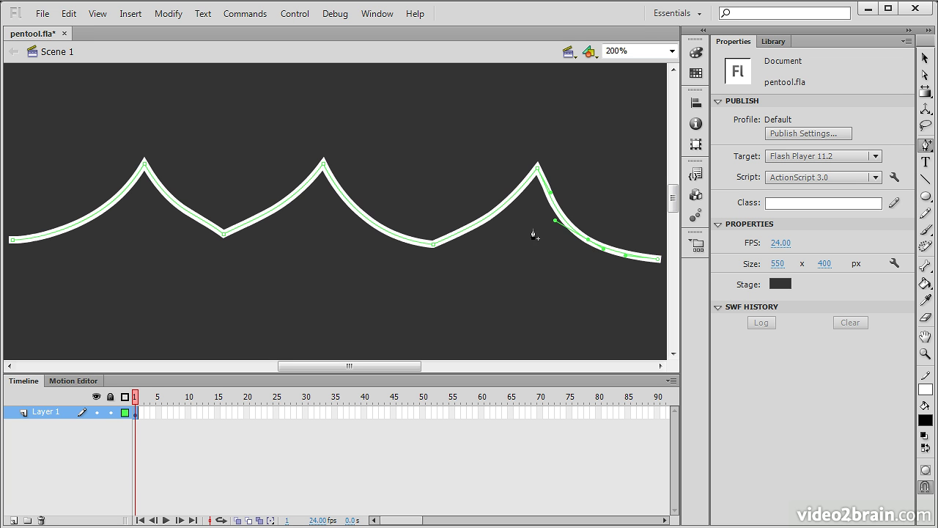
left_click(367, 219)
left_click(260, 219)
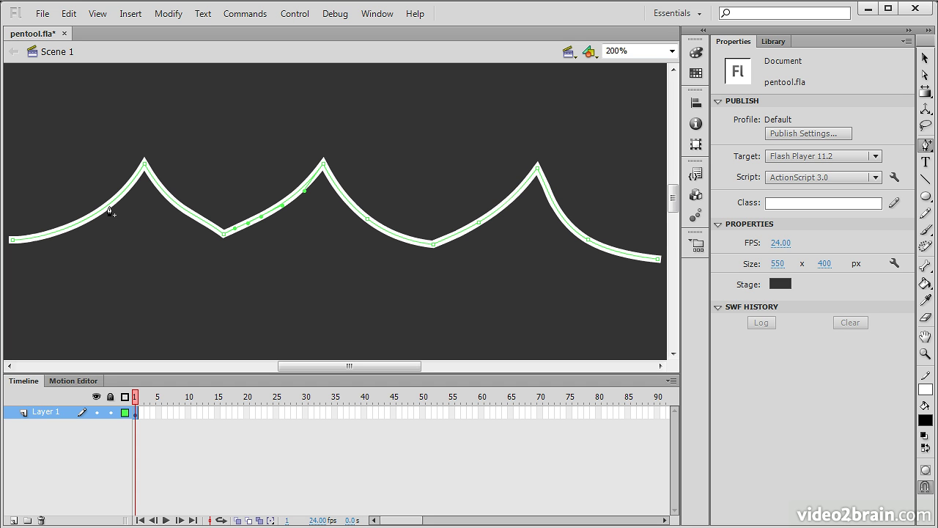
left_click(90, 218)
left_click(185, 213)
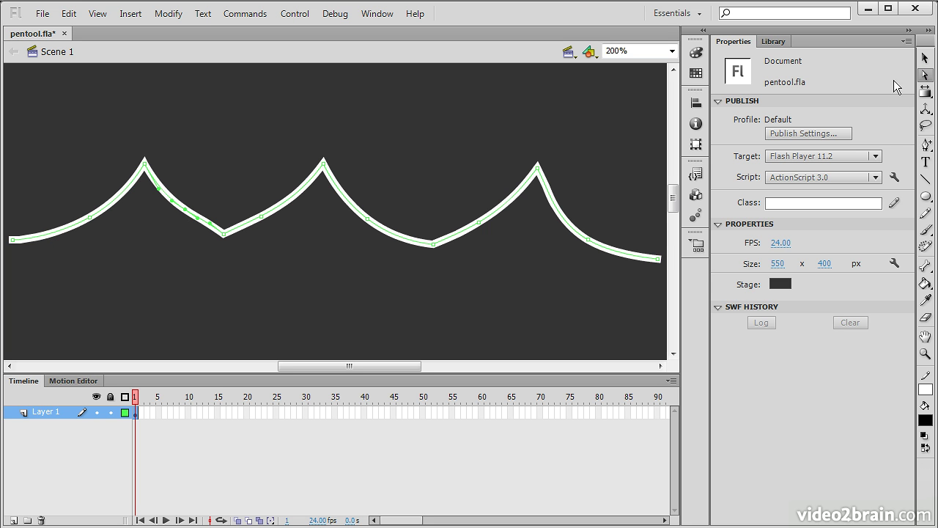
left_click_drag(184, 210, 223, 195)
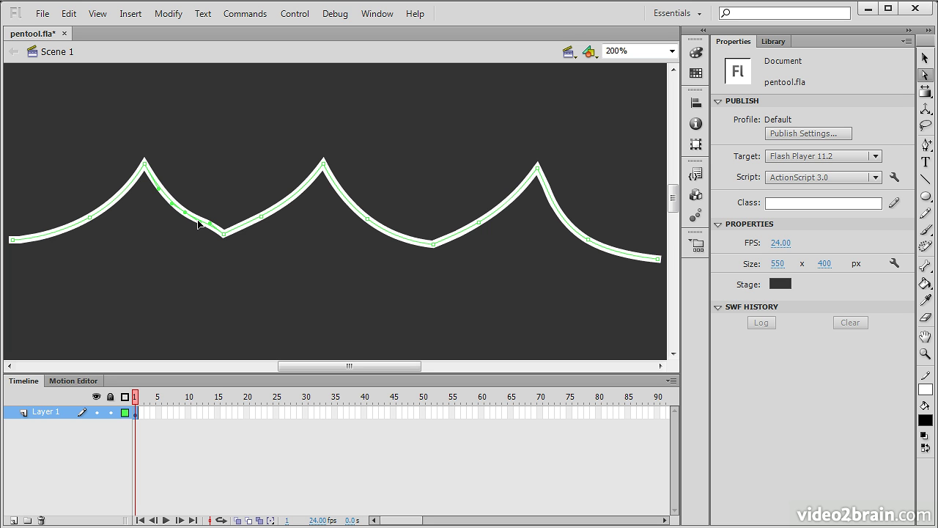
- Delete the three extra anchors after the first crest and around the middle crest
left_click(926, 145)
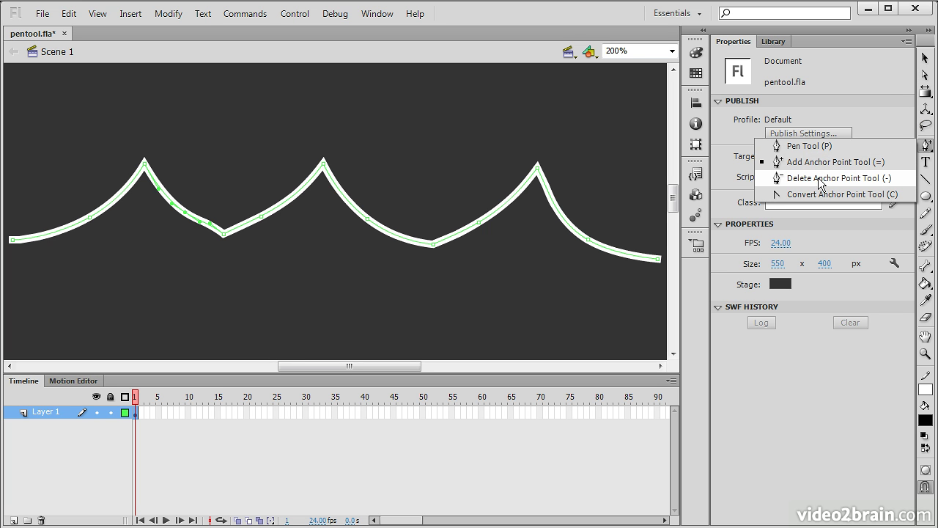
left_click(821, 182)
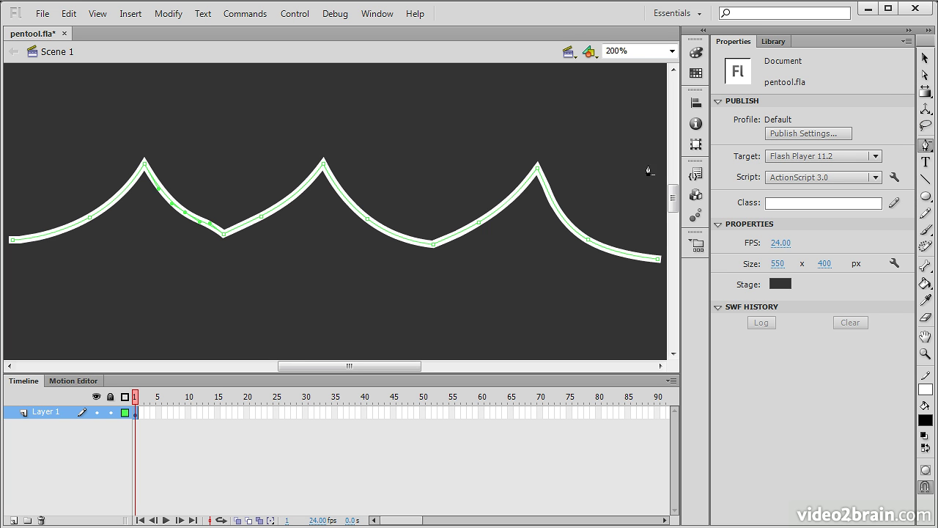
left_click(186, 215)
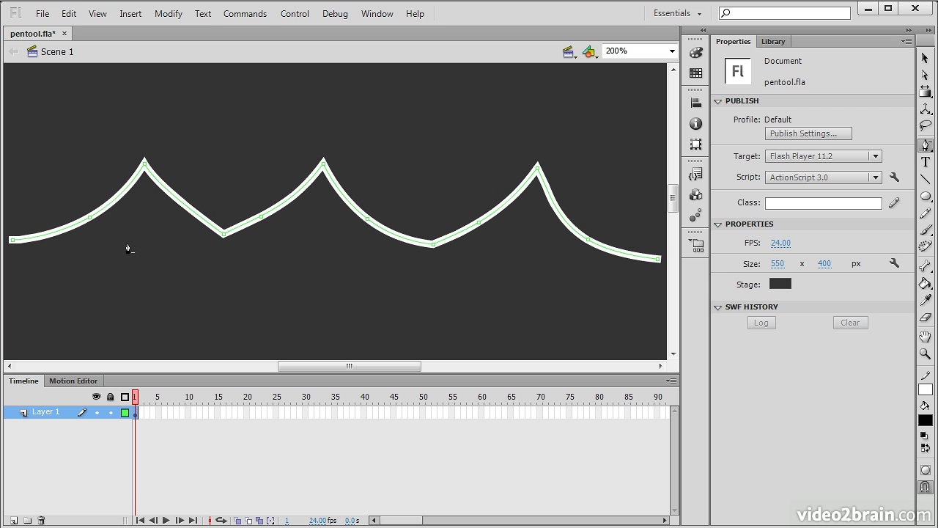
left_click(261, 217)
left_click(367, 218)
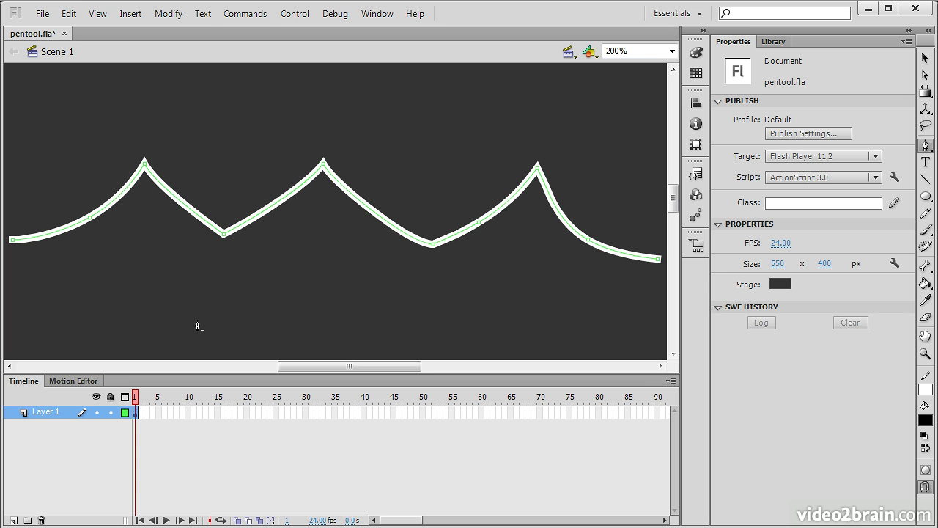
- Convert the second valley anchor into a smooth curve by dragging out its handles, then deselect
left_click(926, 145)
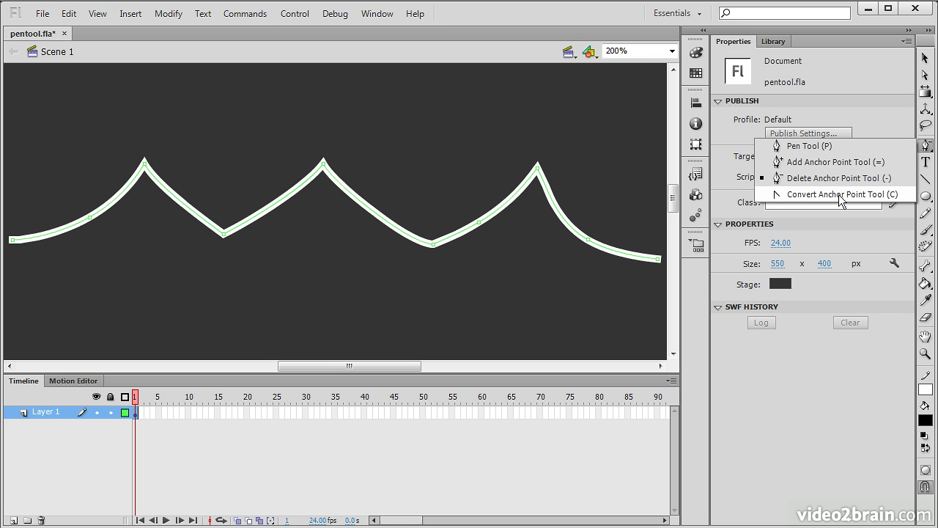
left_click(839, 194)
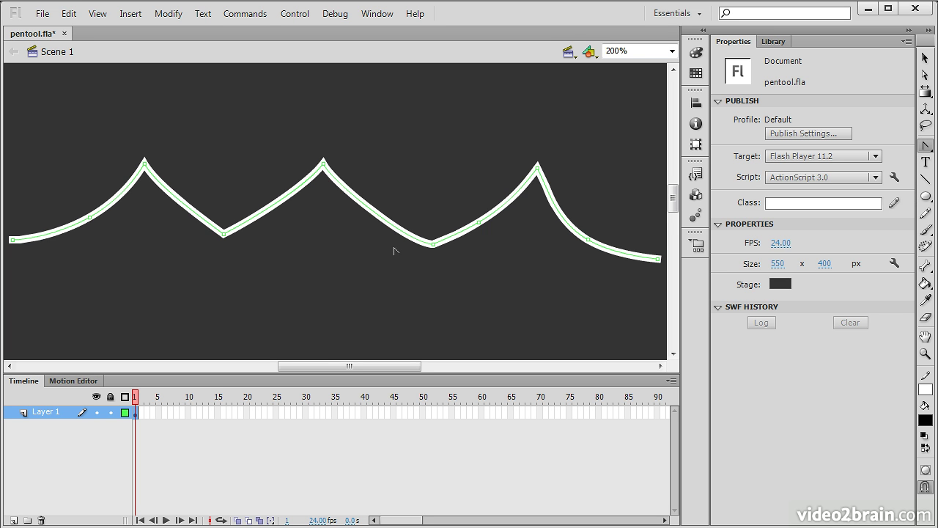
left_click(431, 244)
left_click_drag(425, 248, 382, 249)
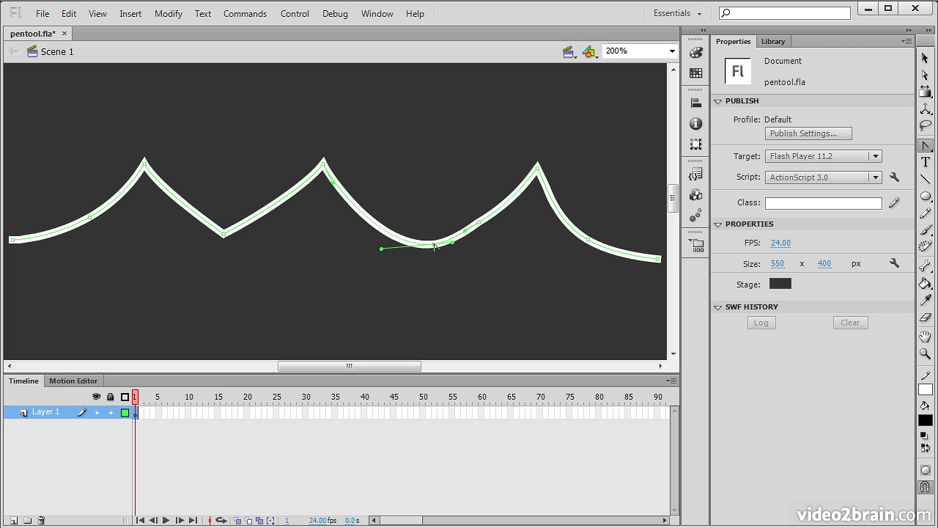
left_click(433, 245)
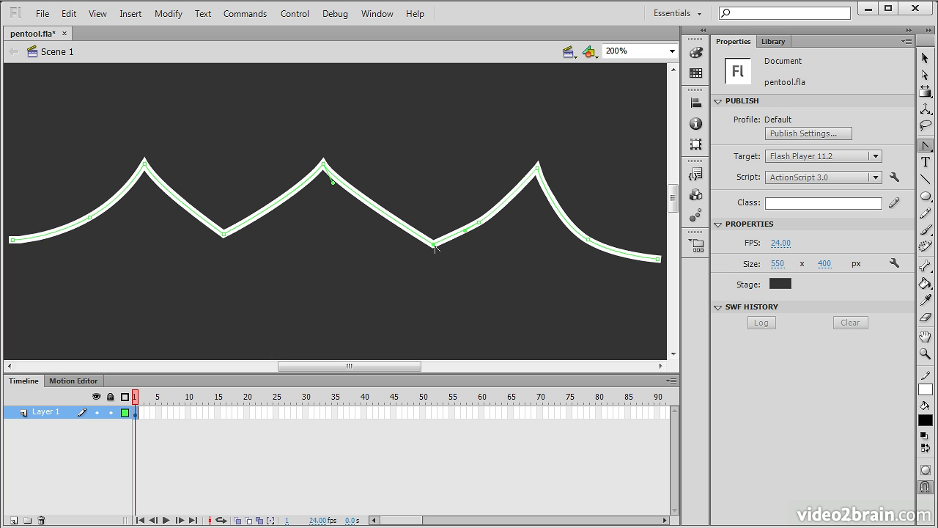
left_click_drag(434, 246, 453, 242)
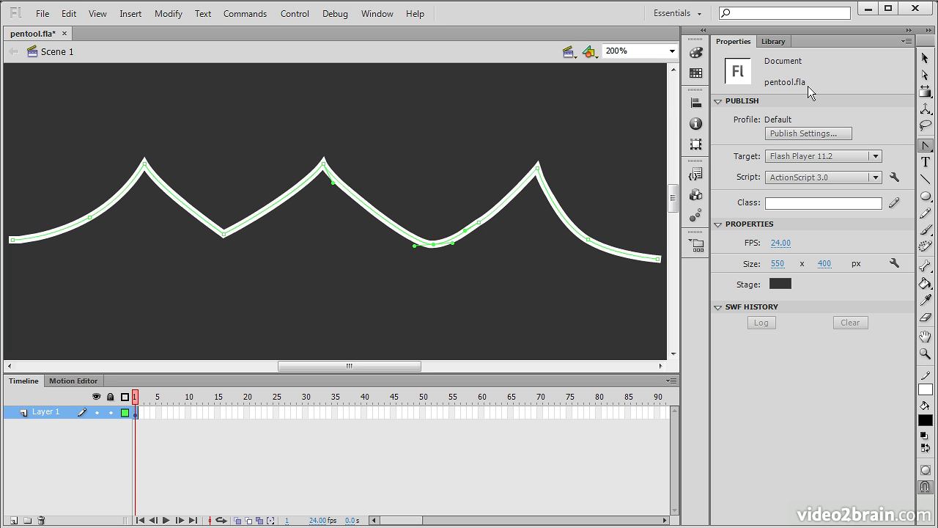
left_click(925, 58)
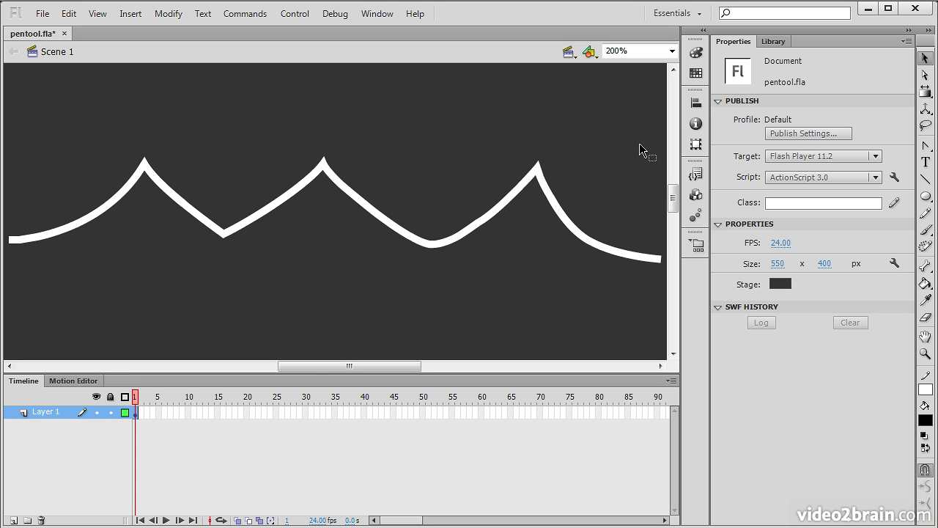